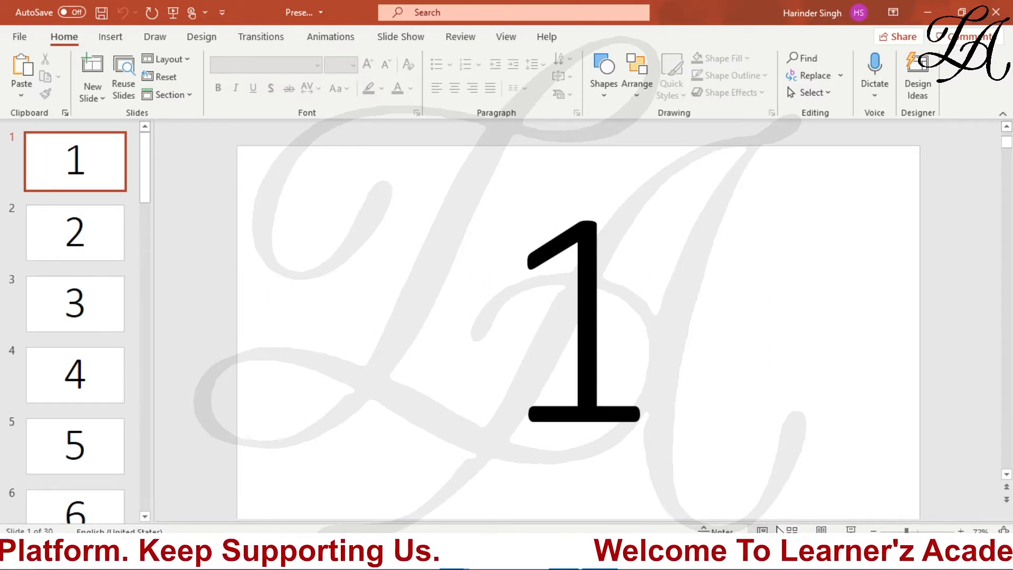
pyautogui.click(121, 40)
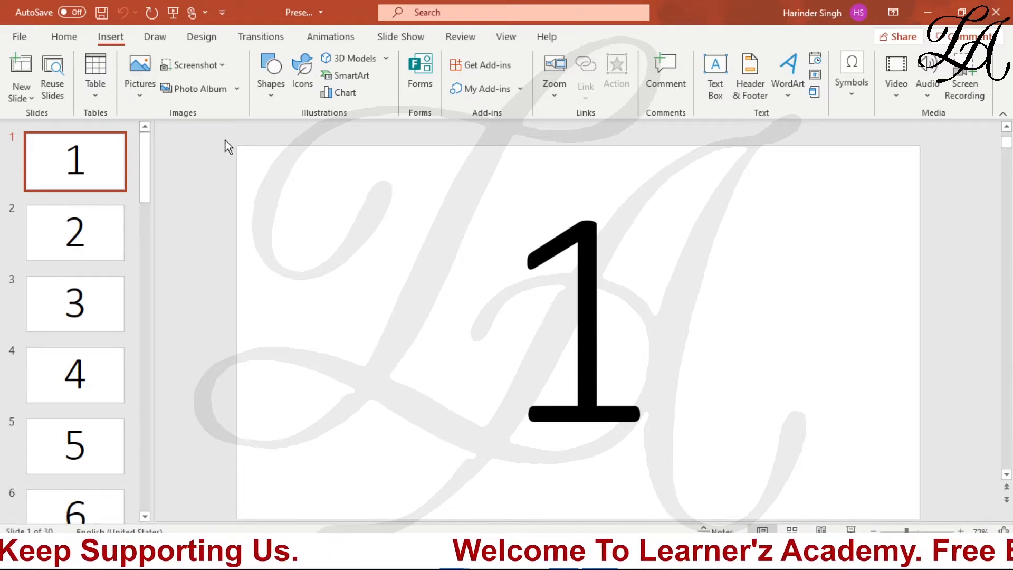
pyautogui.click(271, 97)
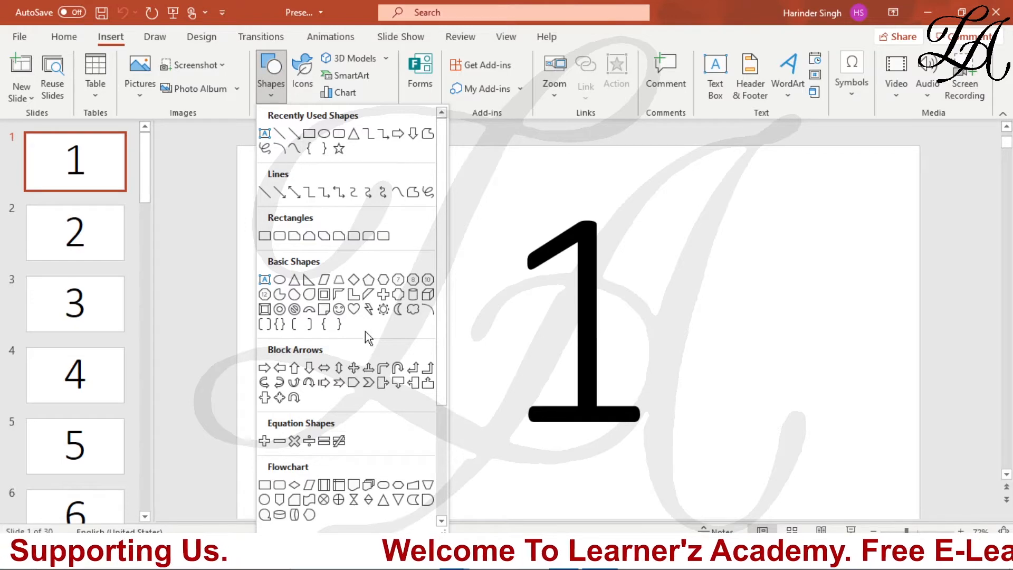
pyautogui.scroll(-3, 362, 411)
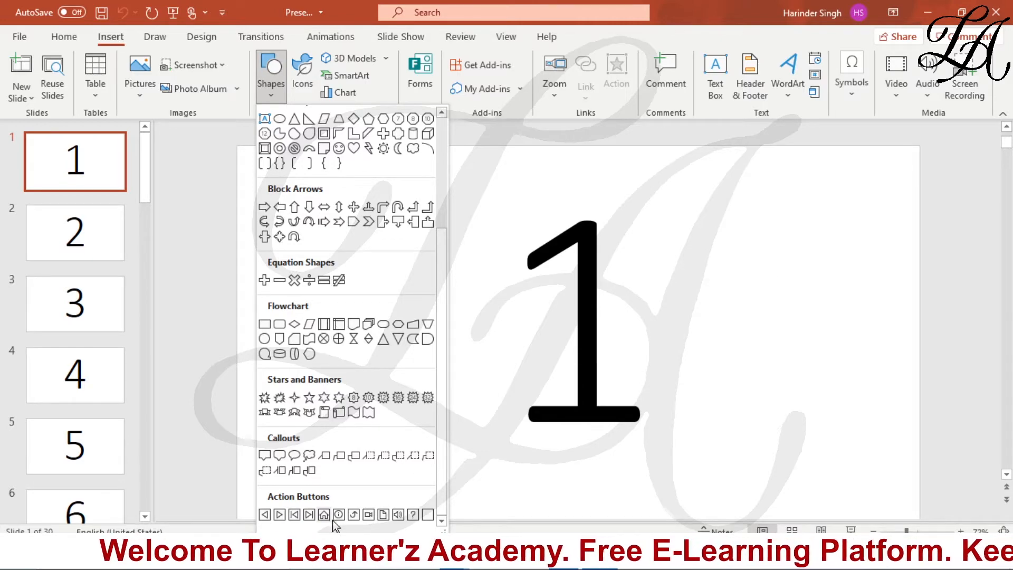
pyautogui.scroll(-2, 42, 369)
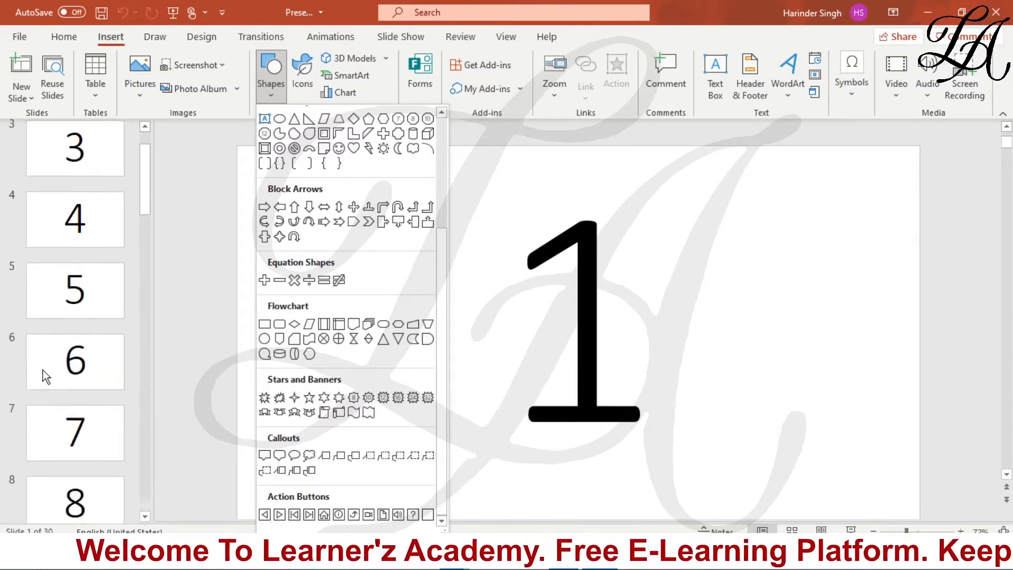
# - Draw a Home action button about 3.68 cm high and 4.64 cm wide to the upper right of the number on slide 15
pyautogui.scroll(-10, 42, 369)
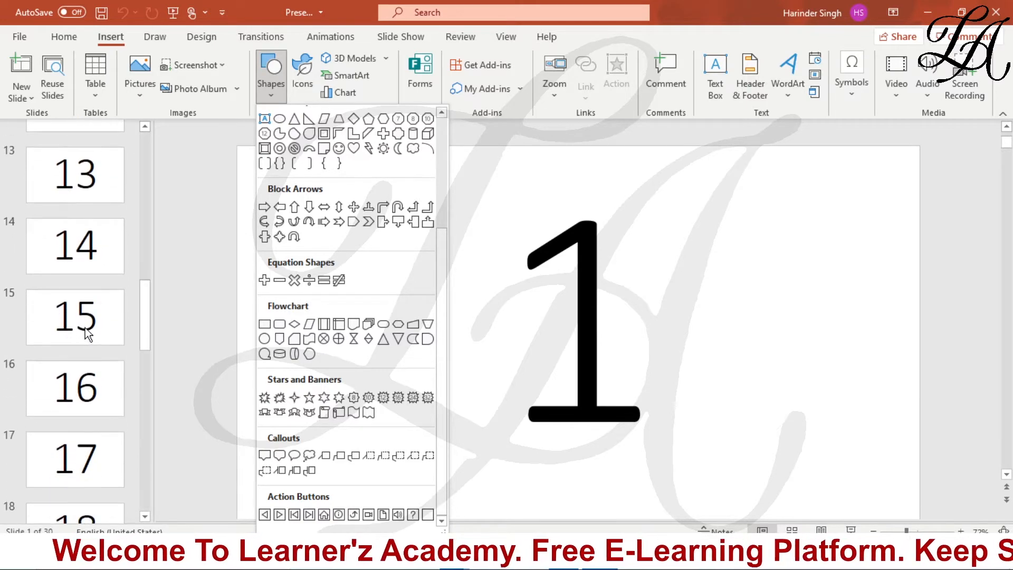
pyautogui.click(87, 325)
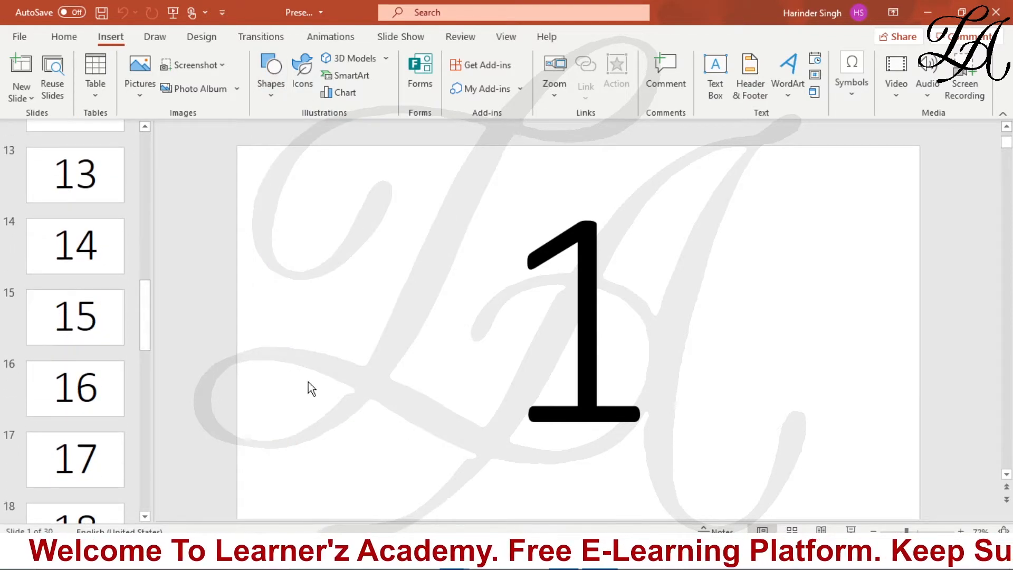
pyautogui.click(102, 323)
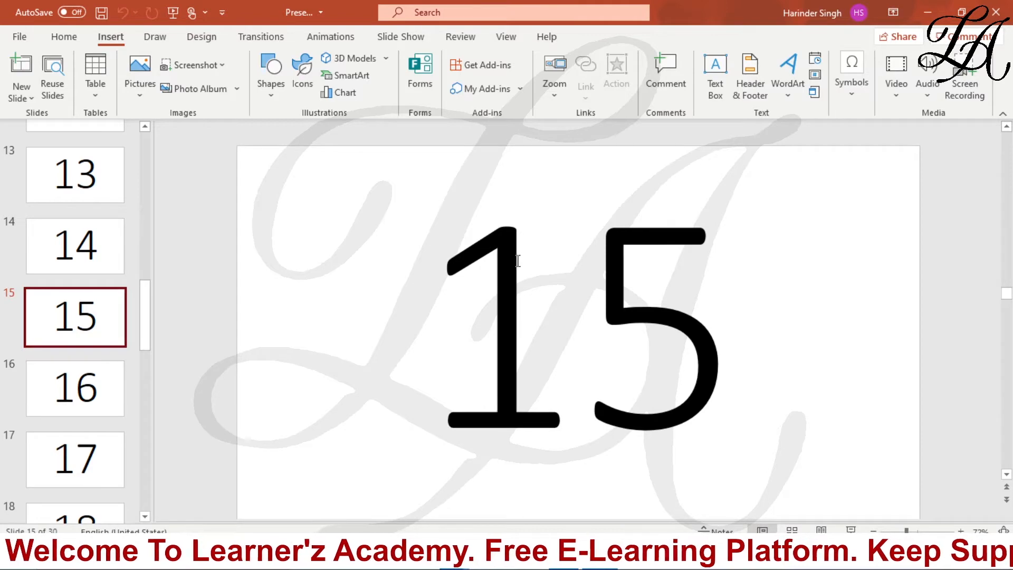
pyautogui.click(281, 91)
pyautogui.scroll(-5, 308, 448)
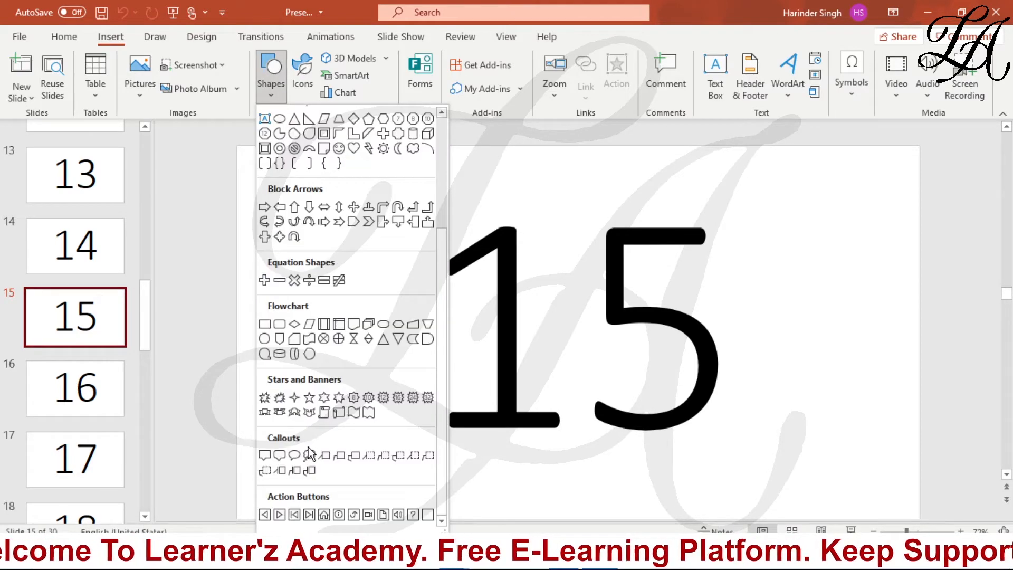
pyautogui.click(324, 515)
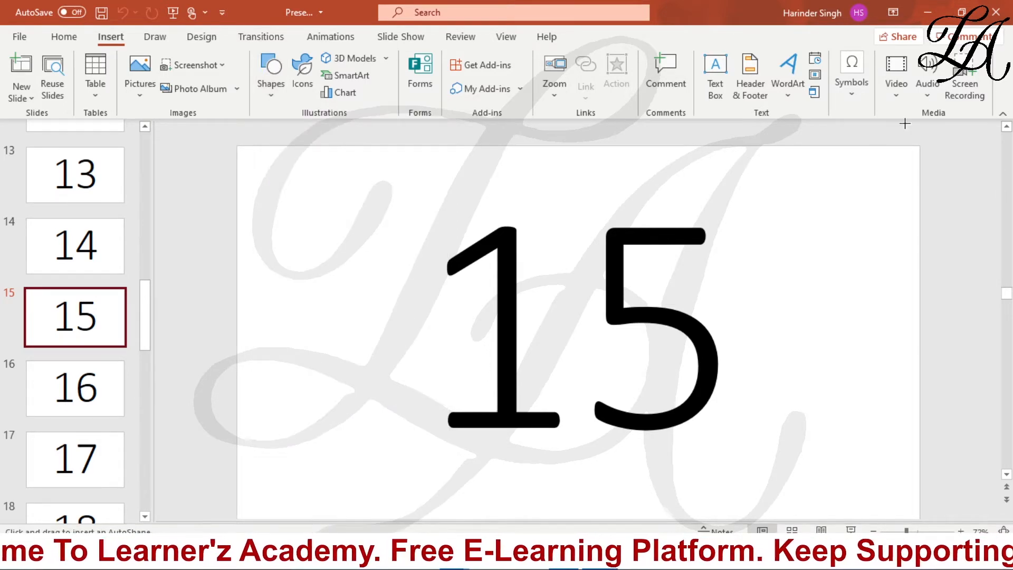
pyautogui.moveTo(801, 196); pyautogui.dragTo(896, 270)
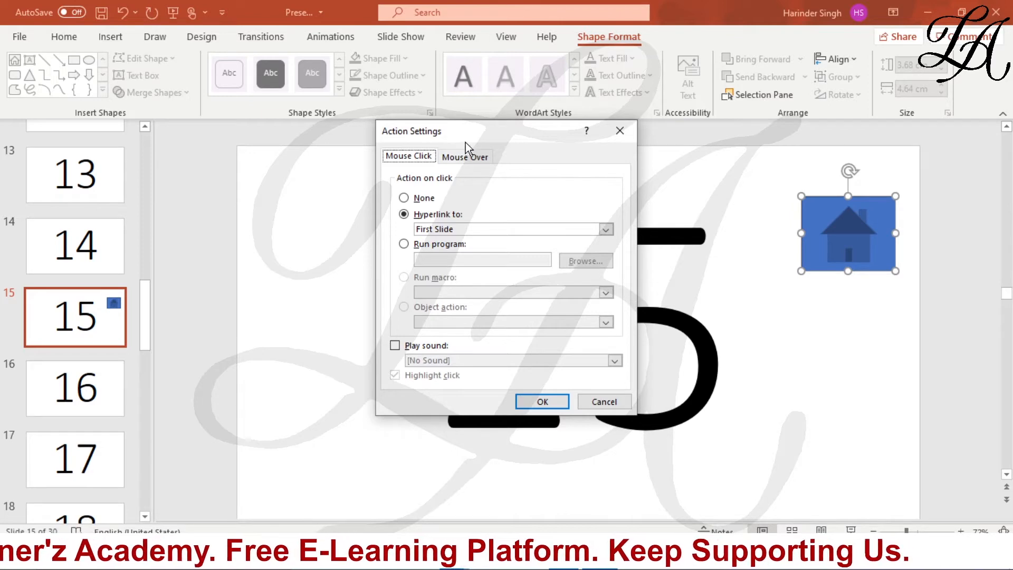
pyautogui.click(615, 133)
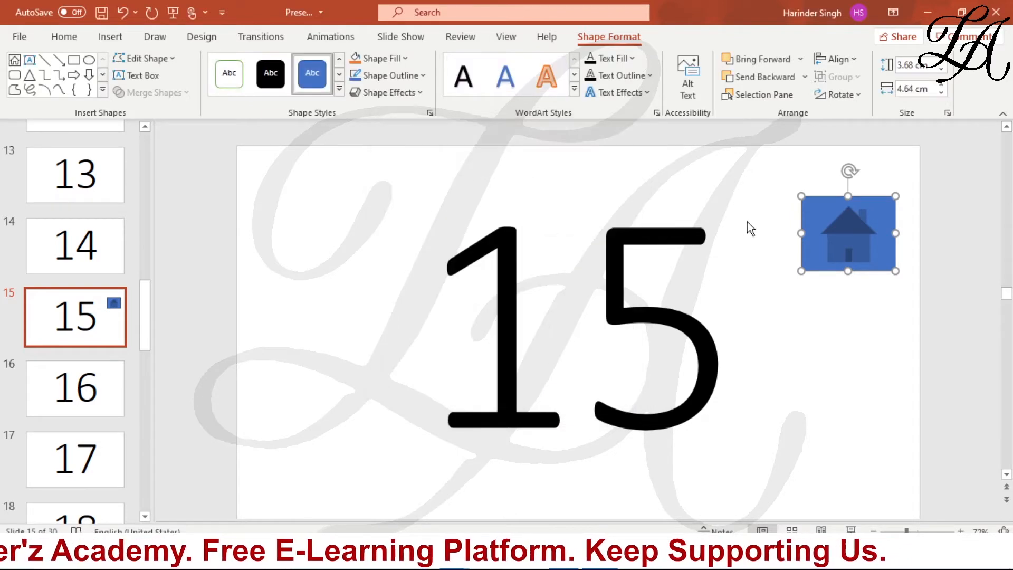
# - Review the Home button's mouse-click and mouse-over action settings, and set its click action to hyperlink to First Slide
pyautogui.click(111, 38)
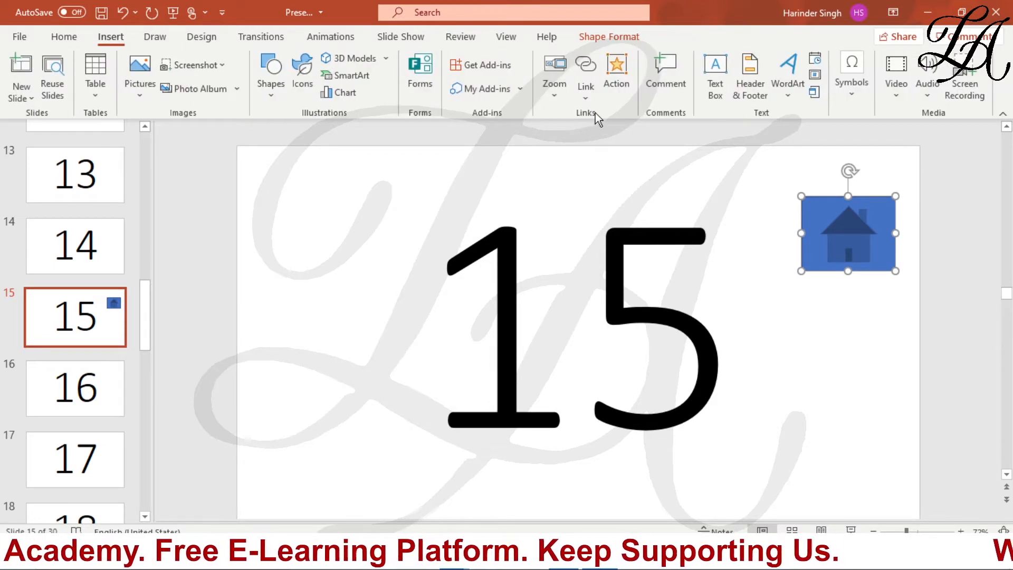
pyautogui.click(620, 70)
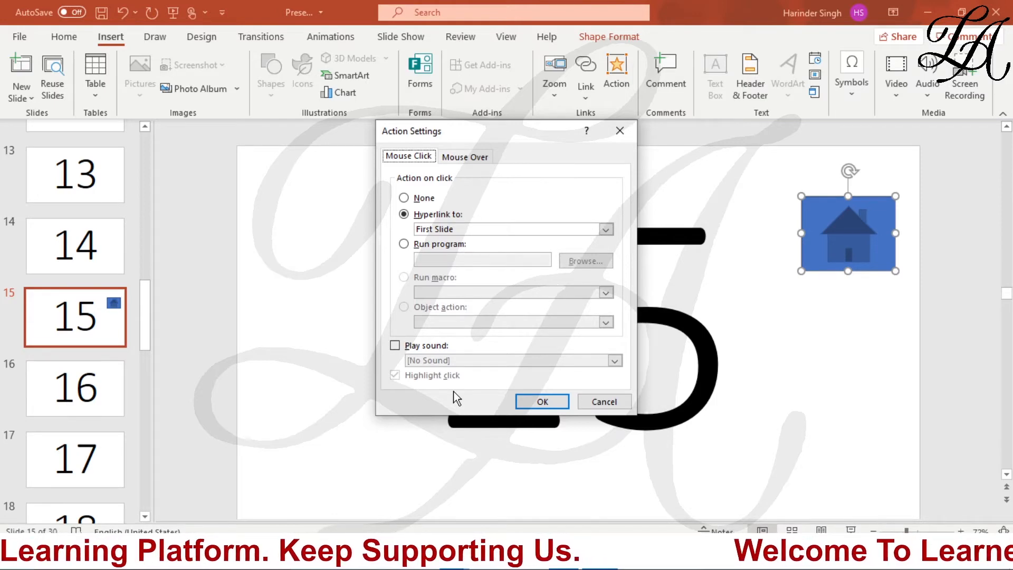
pyautogui.click(461, 158)
pyautogui.click(403, 157)
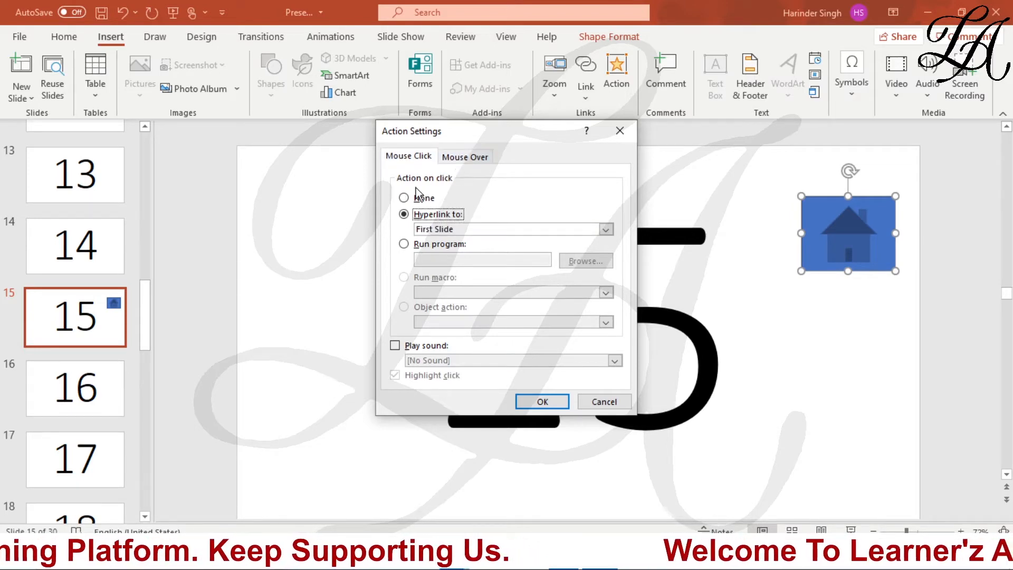
pyautogui.click(467, 161)
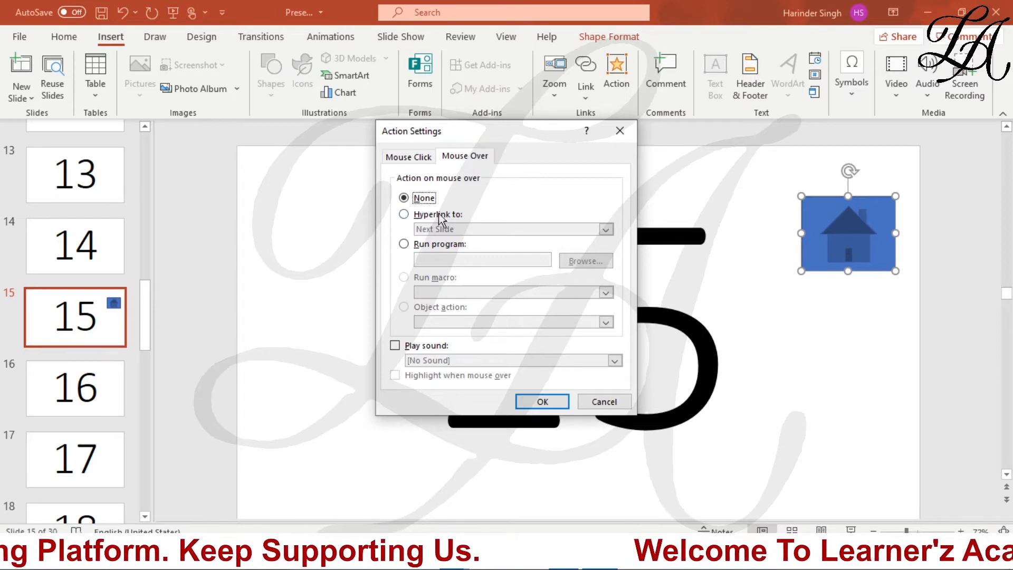
pyautogui.click(410, 159)
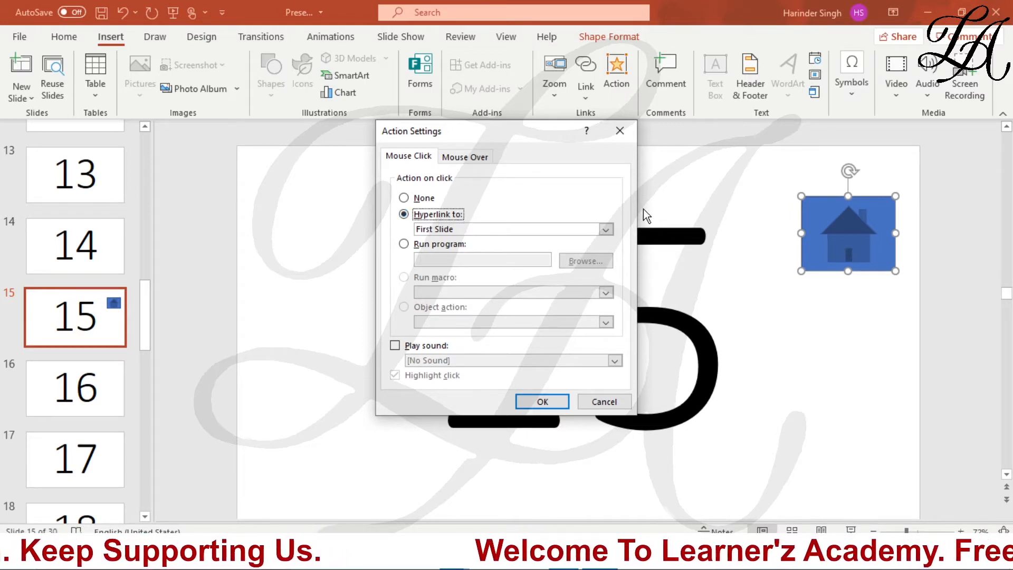
pyautogui.click(606, 230)
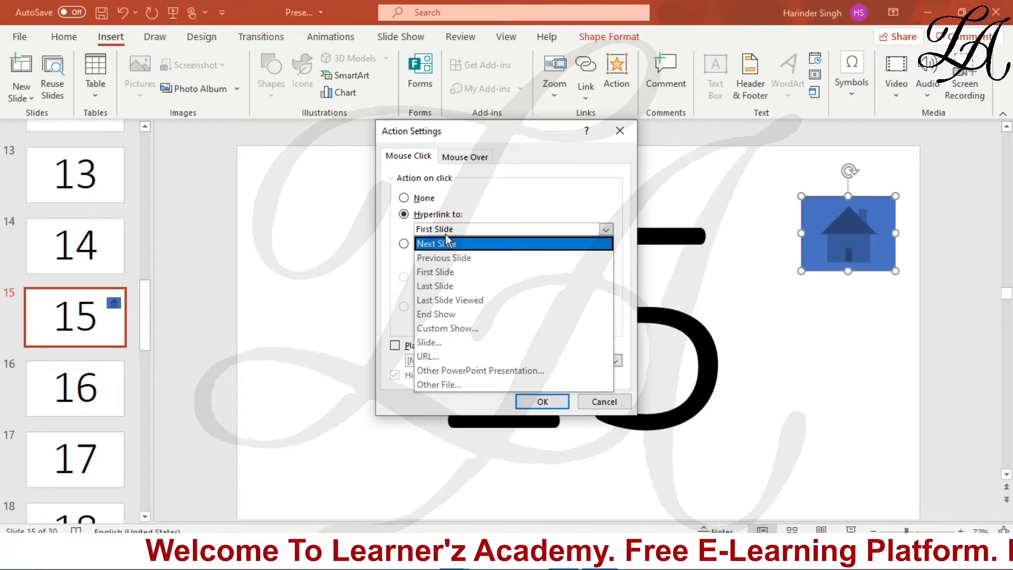
pyautogui.click(443, 272)
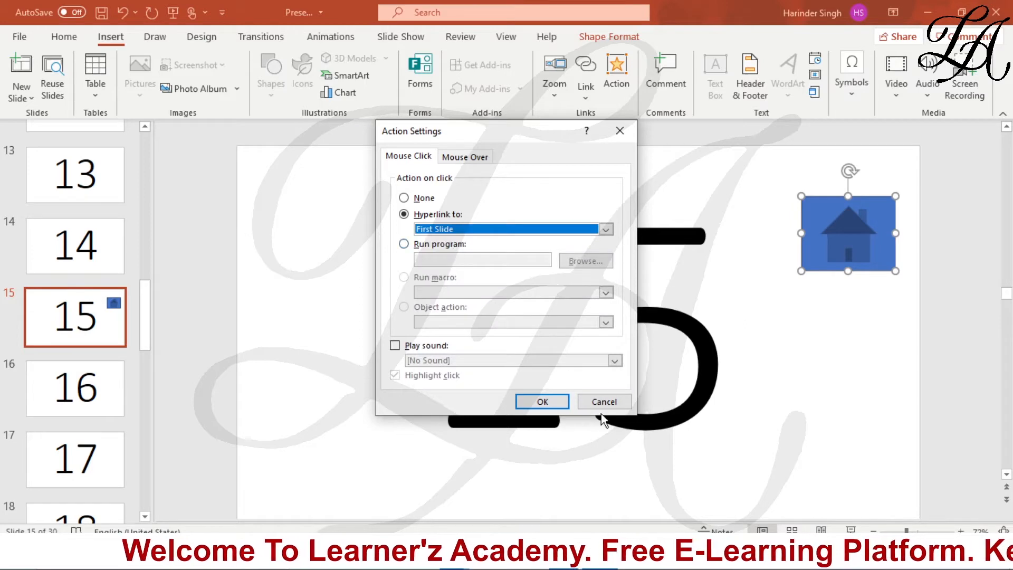
pyautogui.click(543, 403)
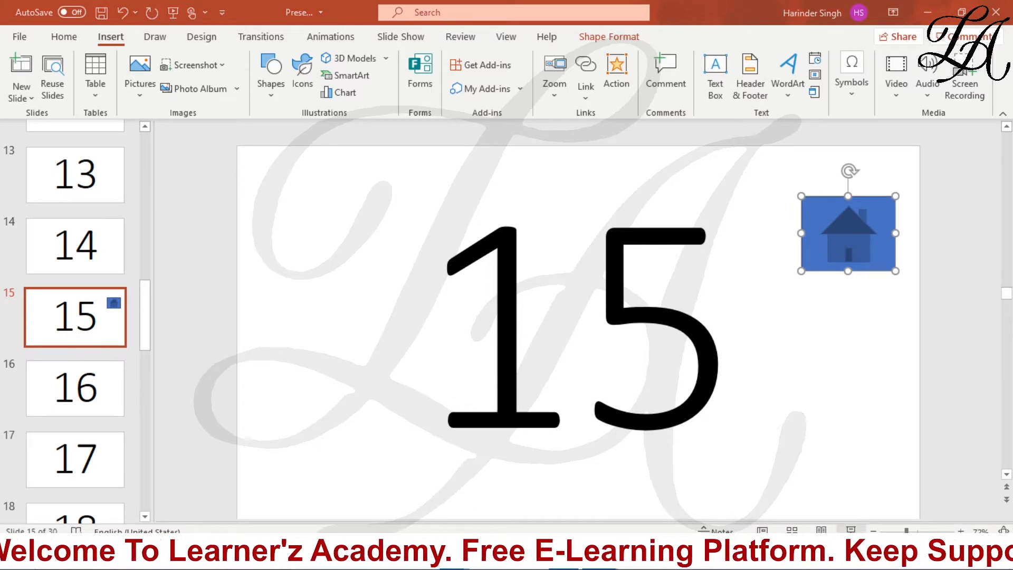
# - Run the slide show from slide 15, test the Home button's link, and end the show
pyautogui.click(848, 530)
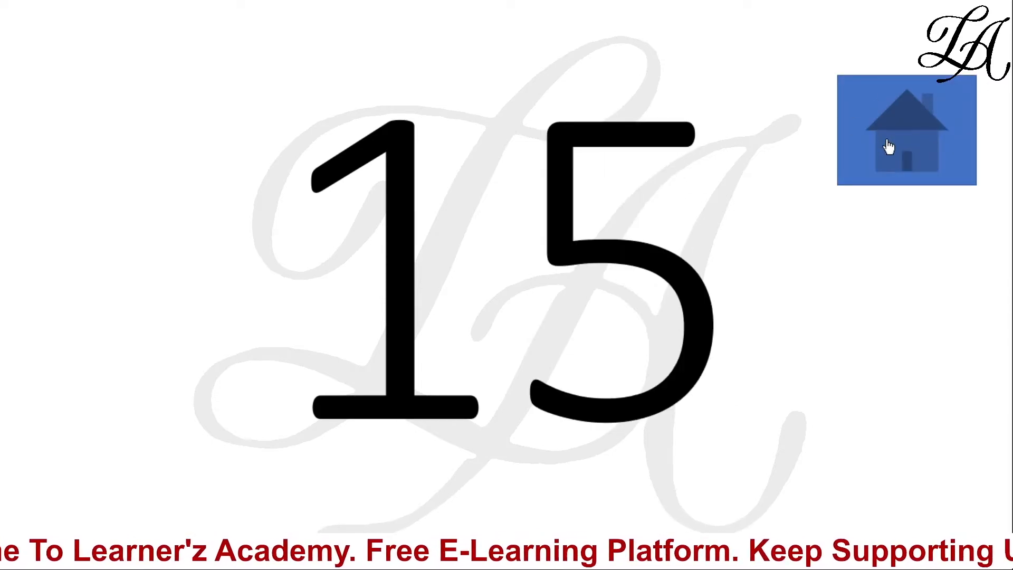
pyautogui.click(889, 147)
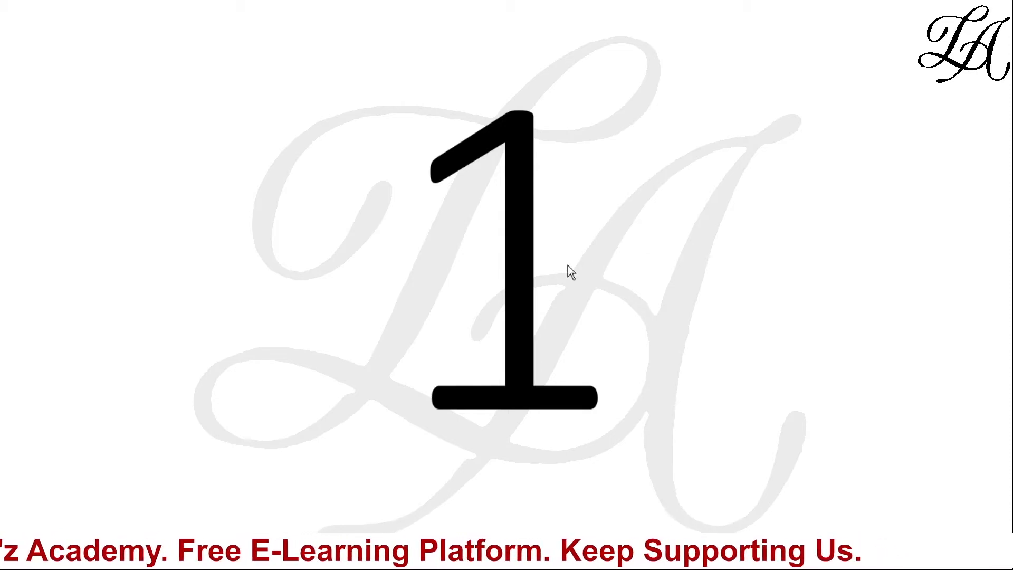
pyautogui.press('Escape')
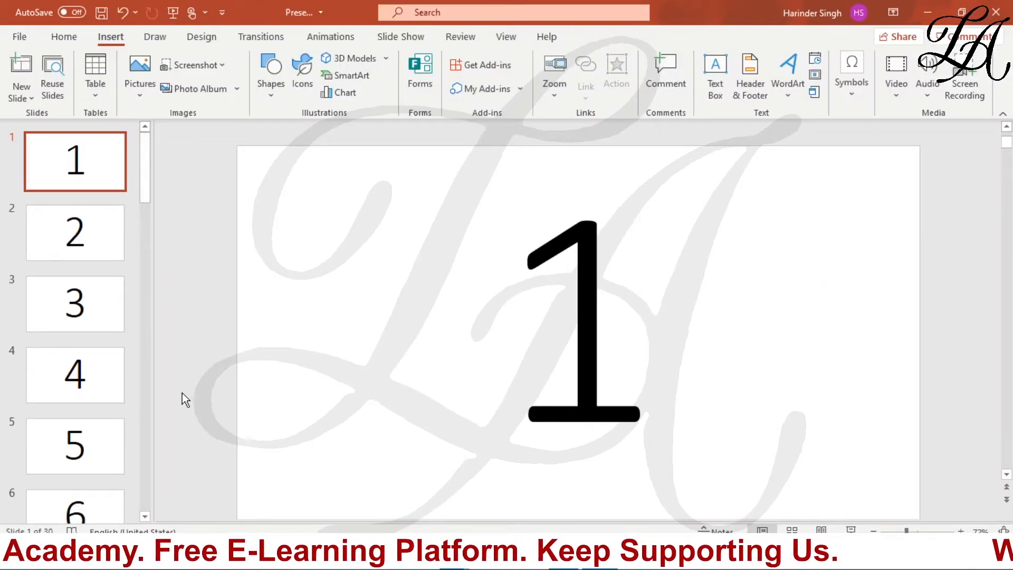
# - Delete the Home action button from slide 15
pyautogui.scroll(-2, 182, 393)
pyautogui.scroll(-3, 116, 410)
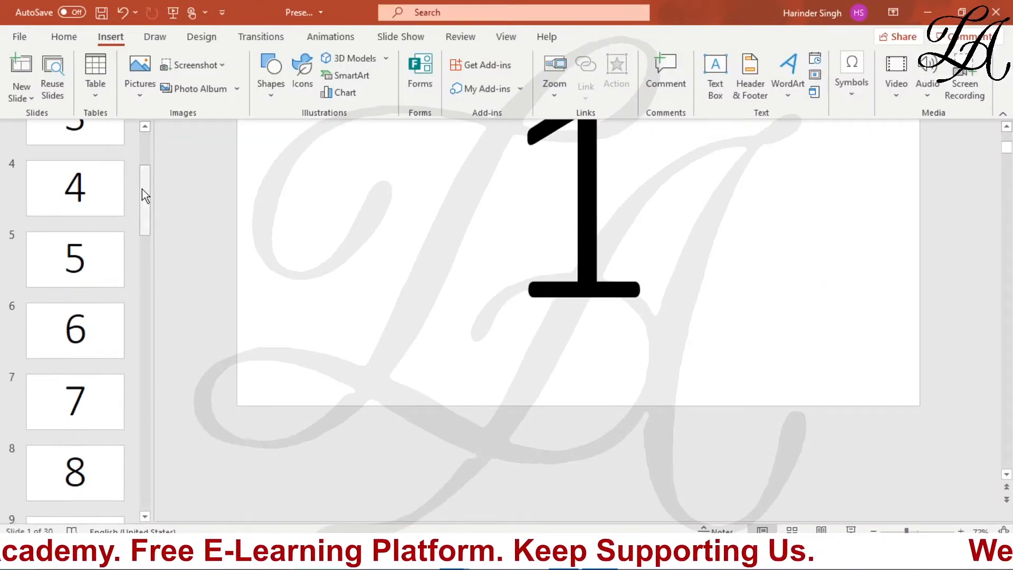
pyautogui.moveTo(142, 189); pyautogui.dragTo(166, 306)
pyautogui.click(134, 332)
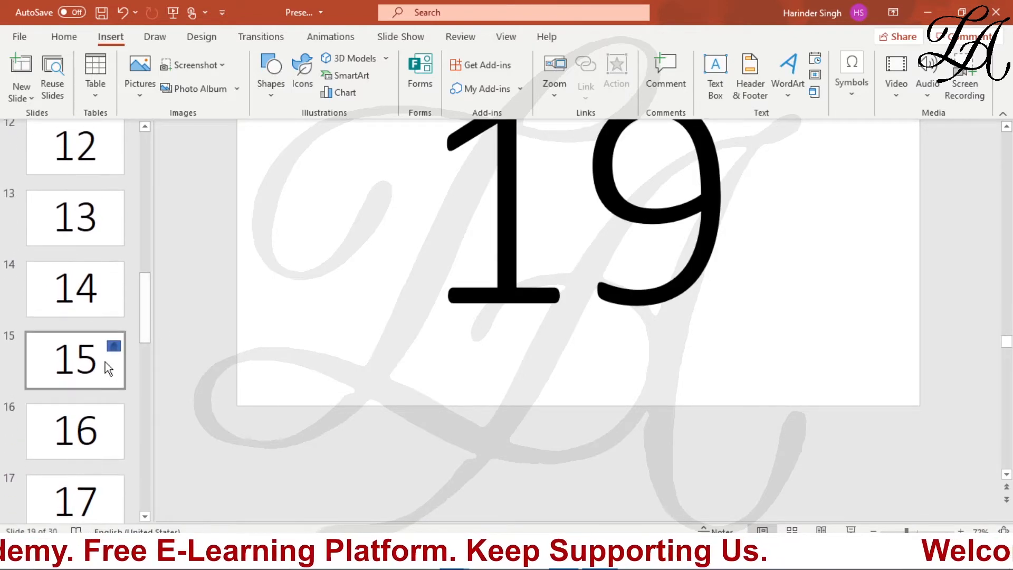
pyautogui.click(108, 367)
pyautogui.scroll(3, 791, 284)
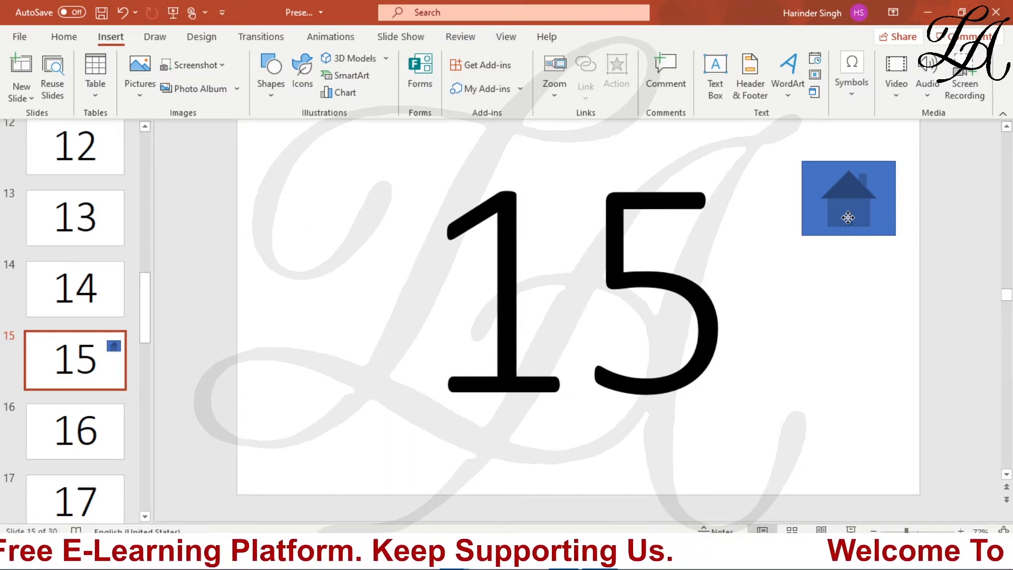
pyautogui.click(848, 217)
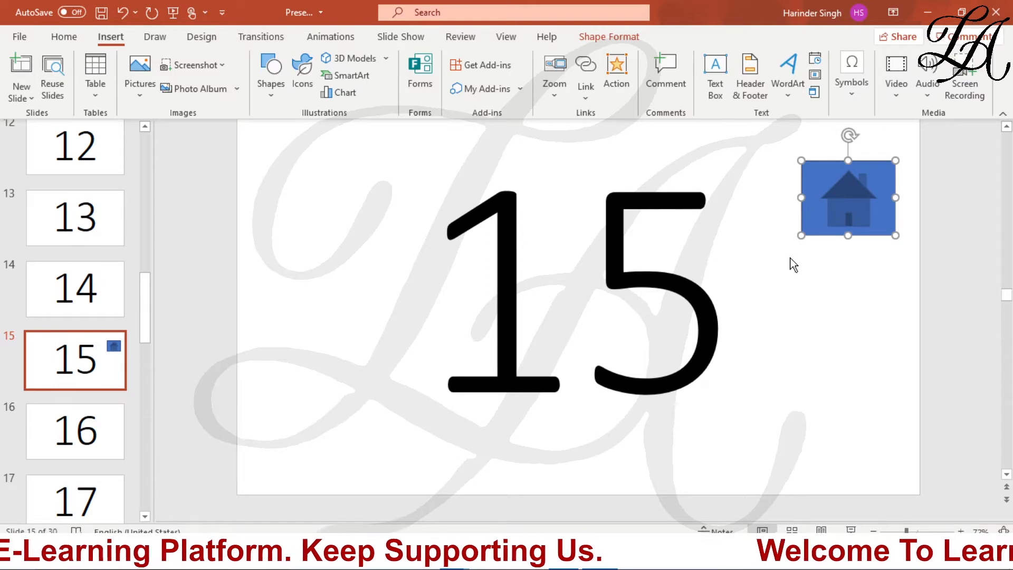
pyautogui.press('Delete')
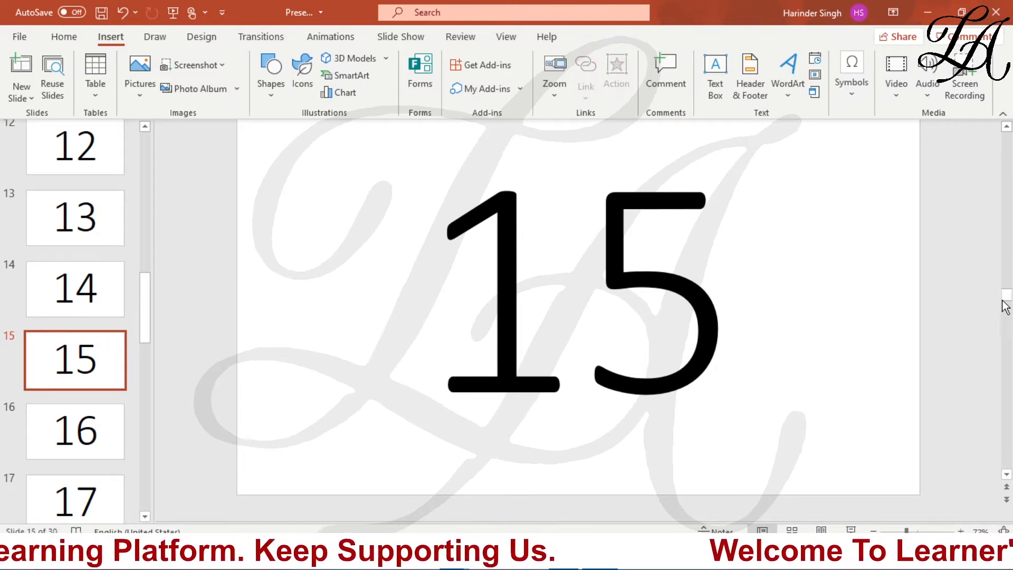
# - Return to slide 1 and switch the presentation to Slide Master view
pyautogui.moveTo(1002, 300); pyautogui.dragTo(1008, 282)
pyautogui.moveTo(1012, 142); pyautogui.dragTo(1010, 138)
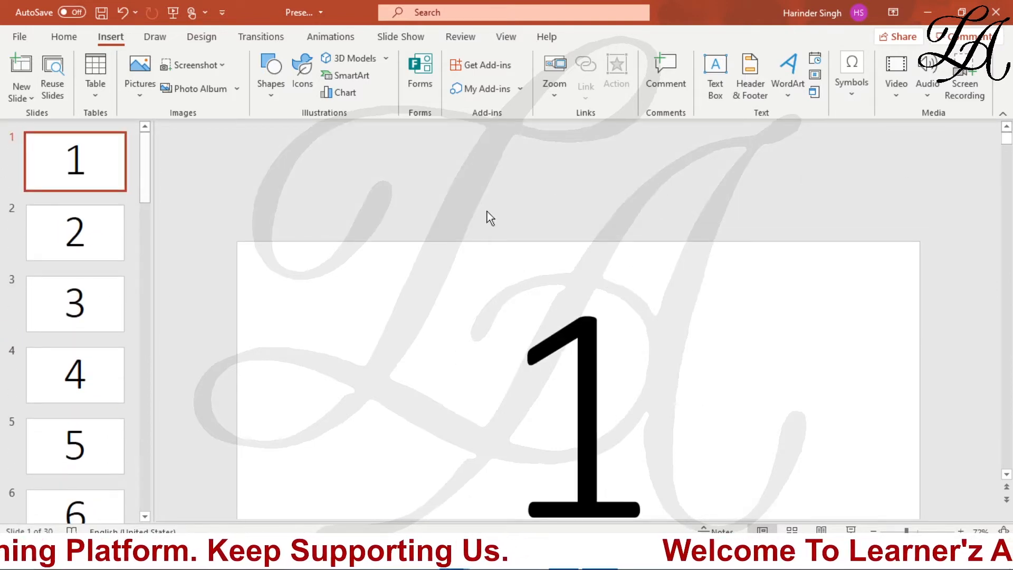
pyautogui.click(506, 36)
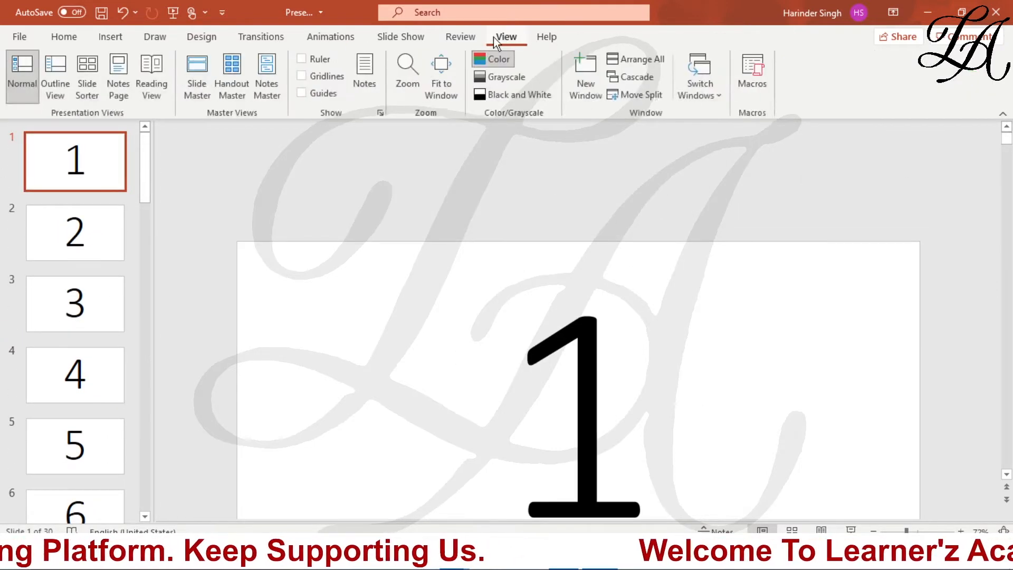
pyautogui.click(198, 75)
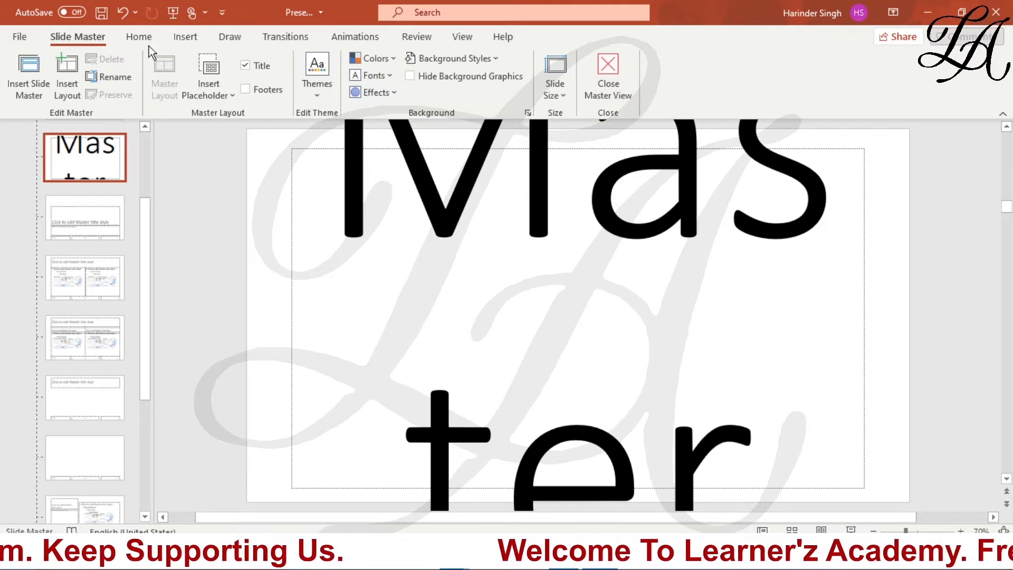
# - Draw a Home action button about 4.28 cm high and 3.39 cm wide at the selected master layout's right edge, hyperlinked to First Slide
pyautogui.click(185, 38)
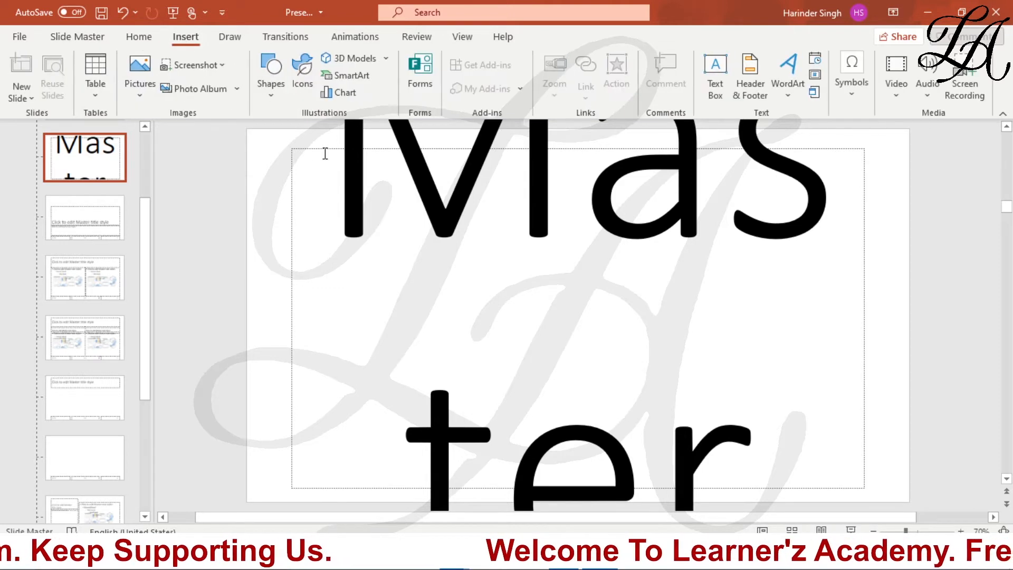
pyautogui.click(272, 76)
pyautogui.scroll(-3, 304, 269)
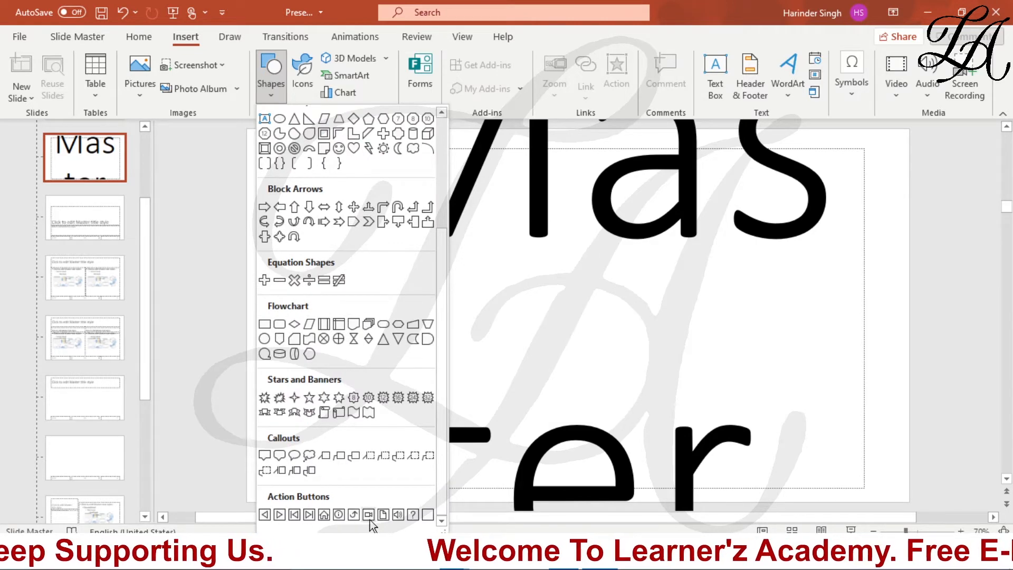
pyautogui.click(324, 515)
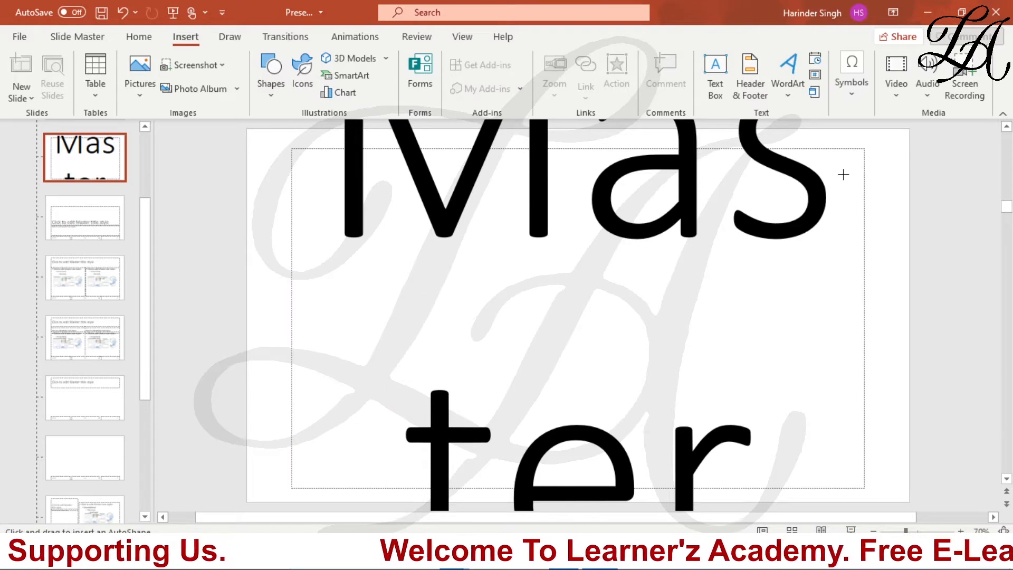
pyautogui.moveTo(843, 175)
pyautogui.mouseDown()
pyautogui.moveTo(857, 222)
pyautogui.moveTo(908, 261)
pyautogui.mouseUp()
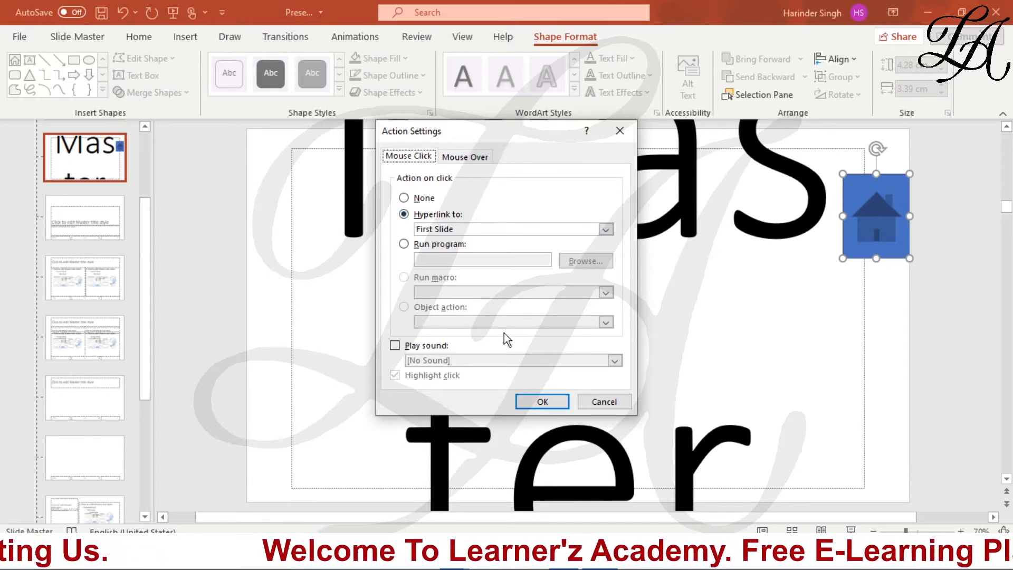
pyautogui.click(549, 403)
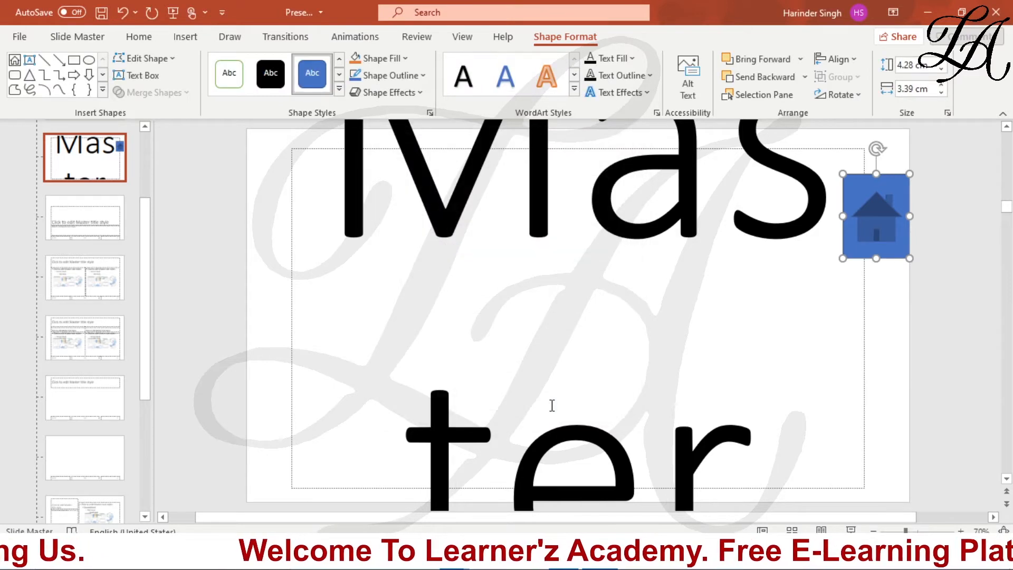
# - Close the Slide Master view and return to the normal editing view
pyautogui.click(463, 38)
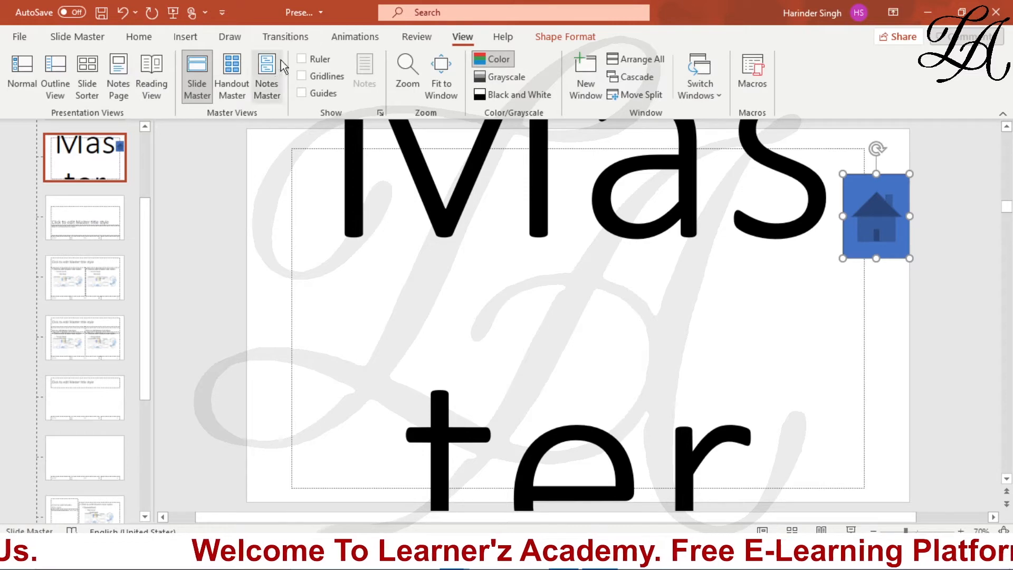
pyautogui.click(198, 69)
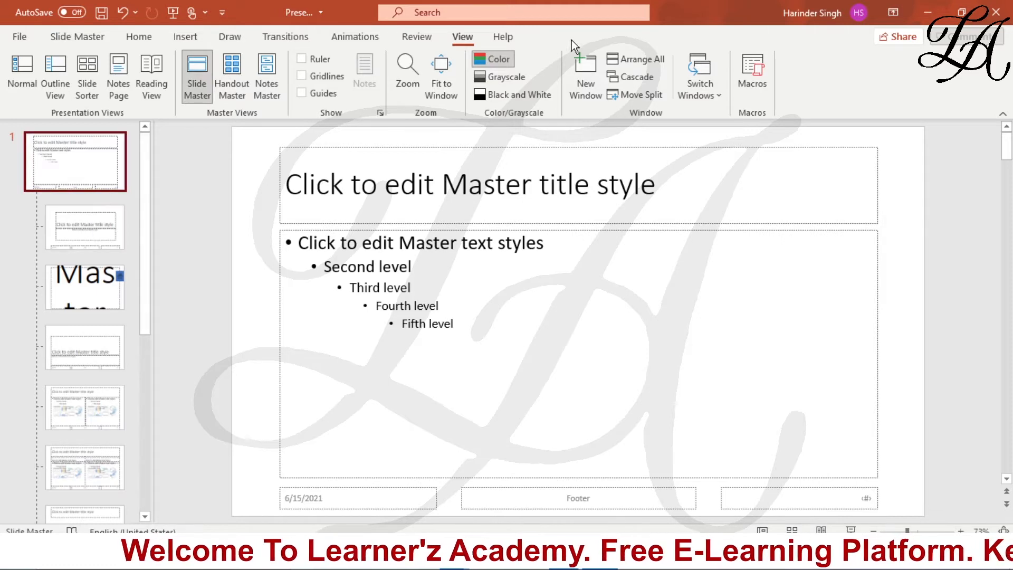
pyautogui.click(126, 37)
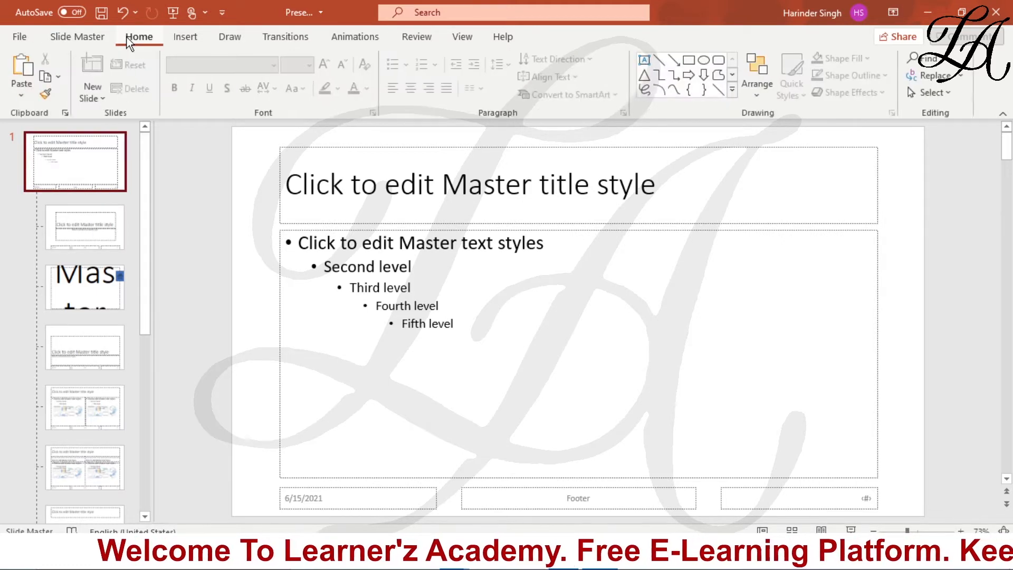
pyautogui.click(114, 292)
pyautogui.click(74, 35)
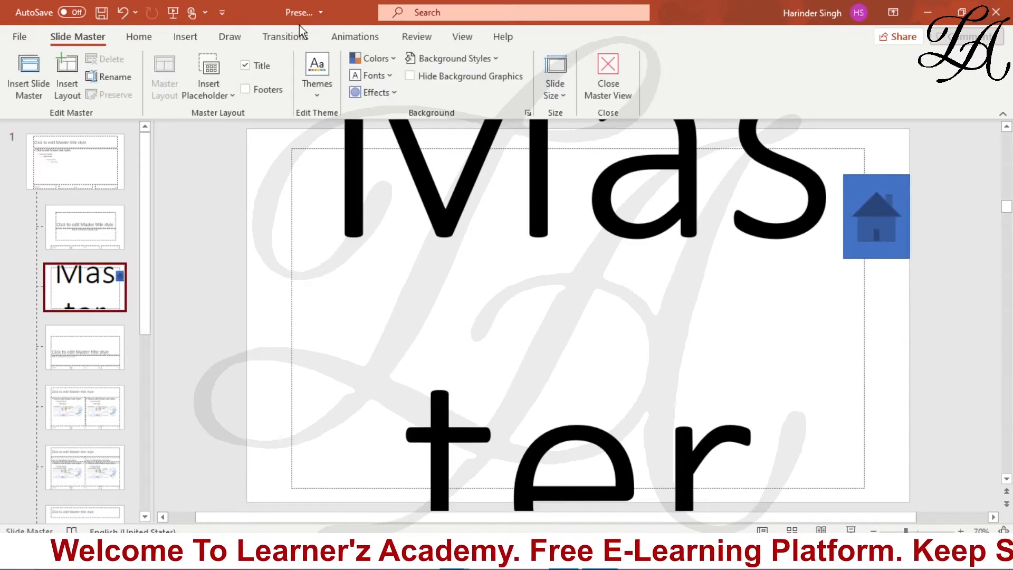
pyautogui.click(609, 65)
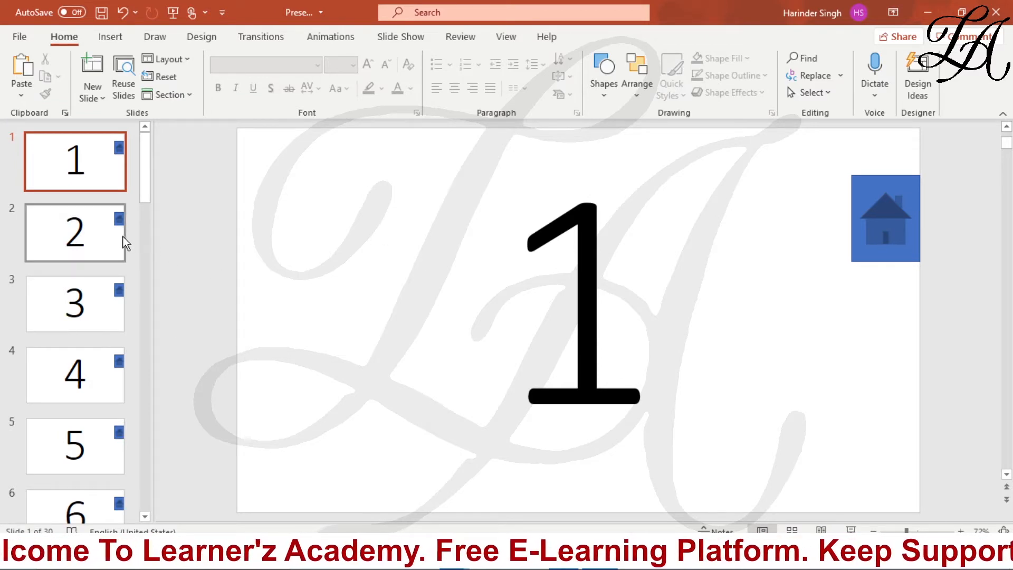
# - Go through slides 2 to 6 to check that each one carries the Home button
pyautogui.click(100, 257)
pyautogui.click(98, 293)
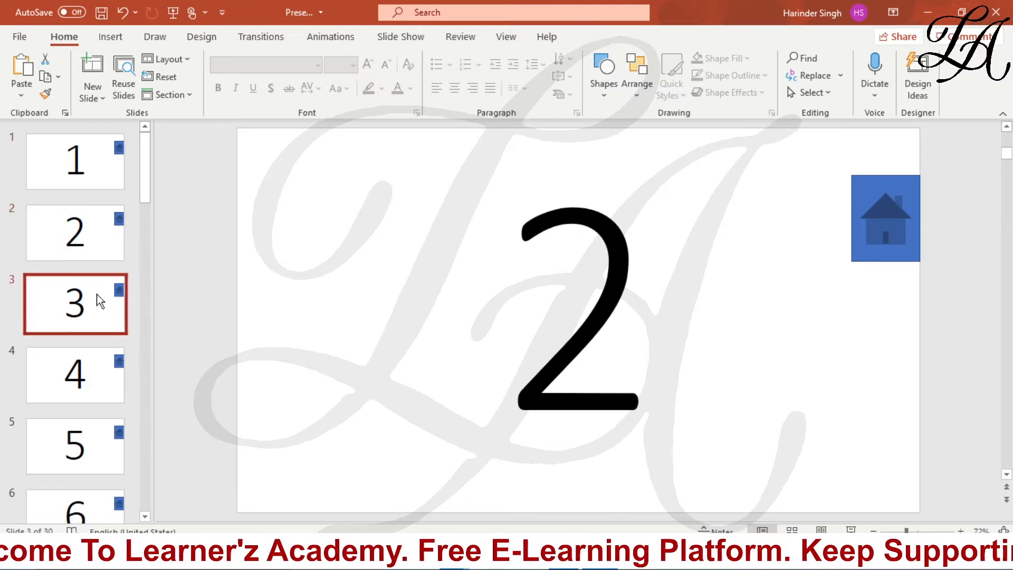
pyautogui.click(87, 373)
pyautogui.click(86, 446)
pyautogui.click(85, 509)
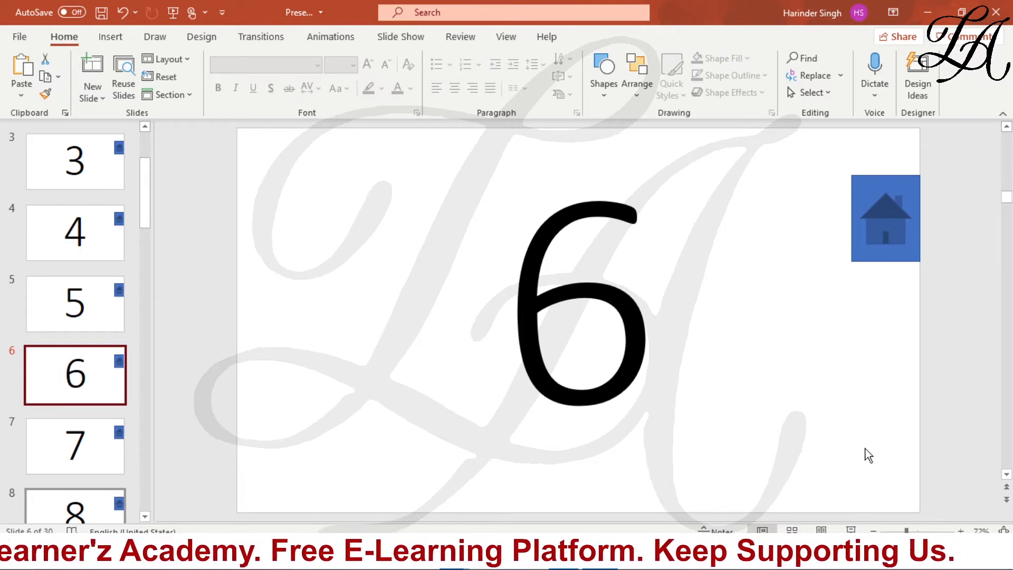
# - Run the slide show from slide 6
pyautogui.click(850, 528)
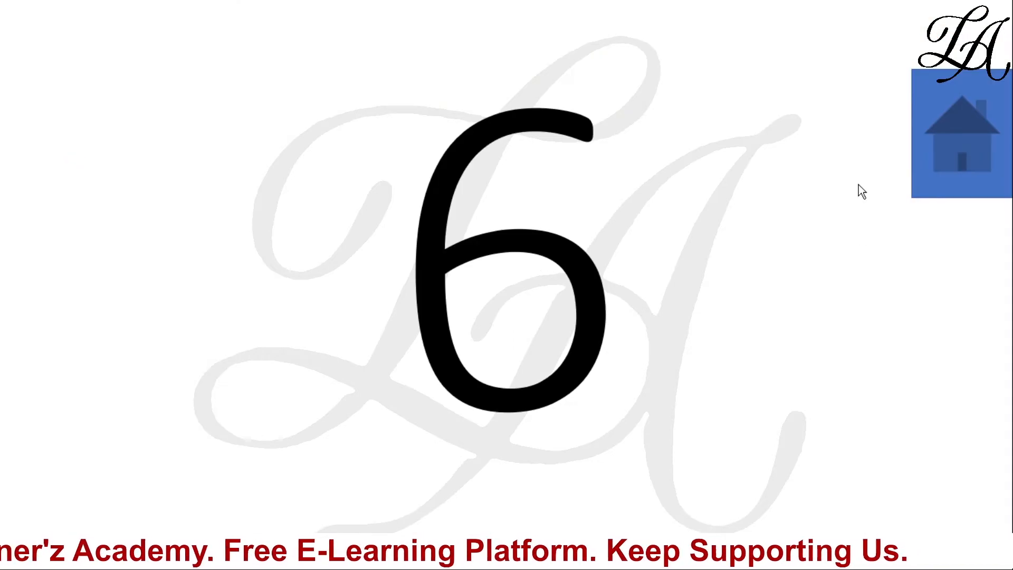